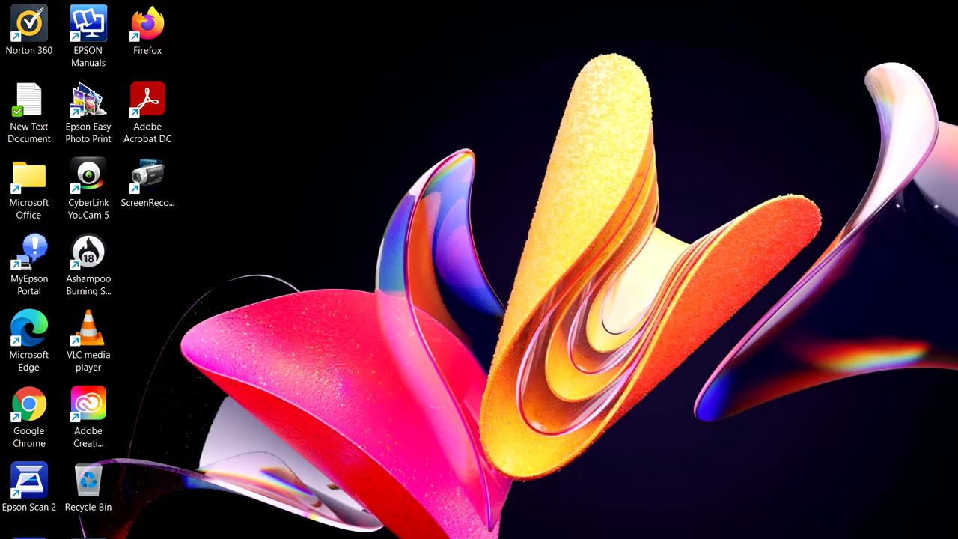
pyautogui.press('super+s')
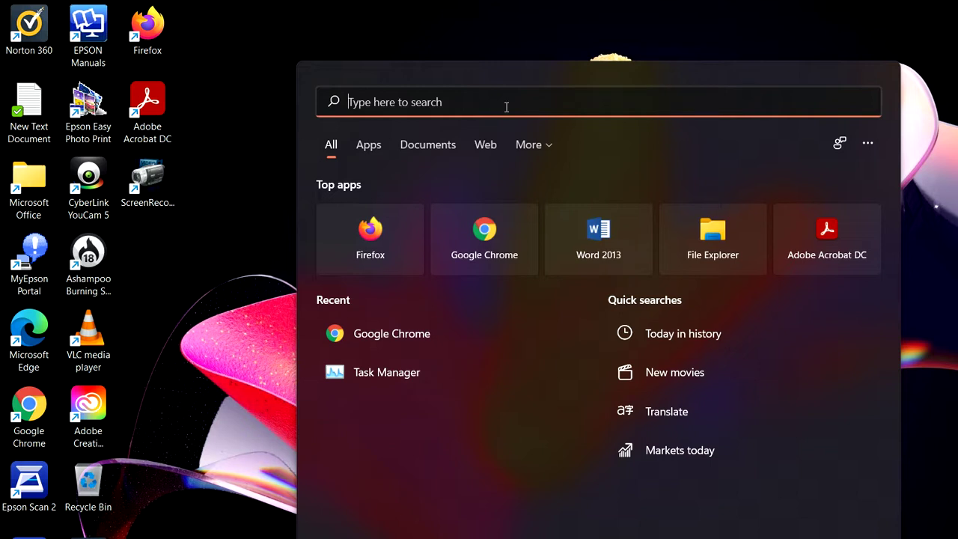
pyautogui.write('g')
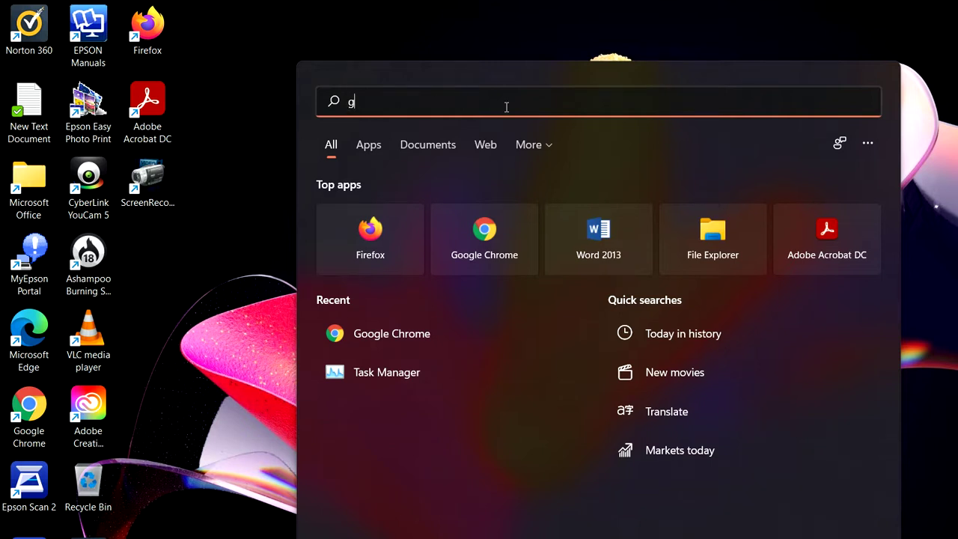
pyautogui.write('oogle')
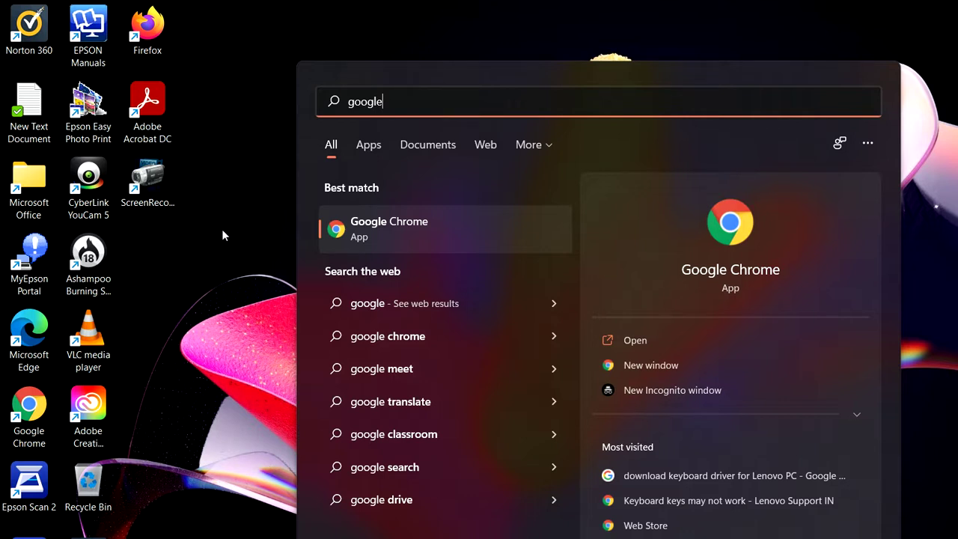
pyautogui.press('Escape')
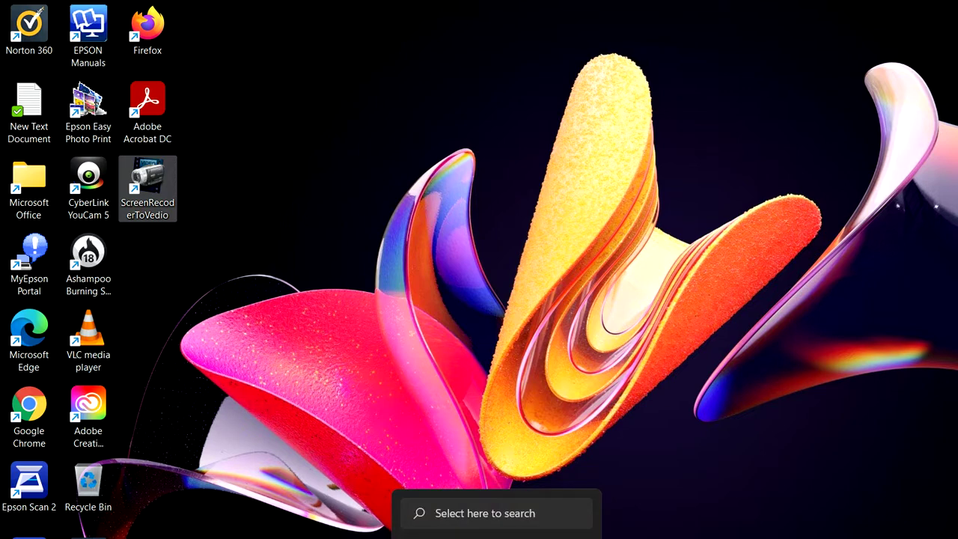
# - Bring up the Win+X quick-link menu listing Device Manager and Disk Management
pyautogui.press('super')
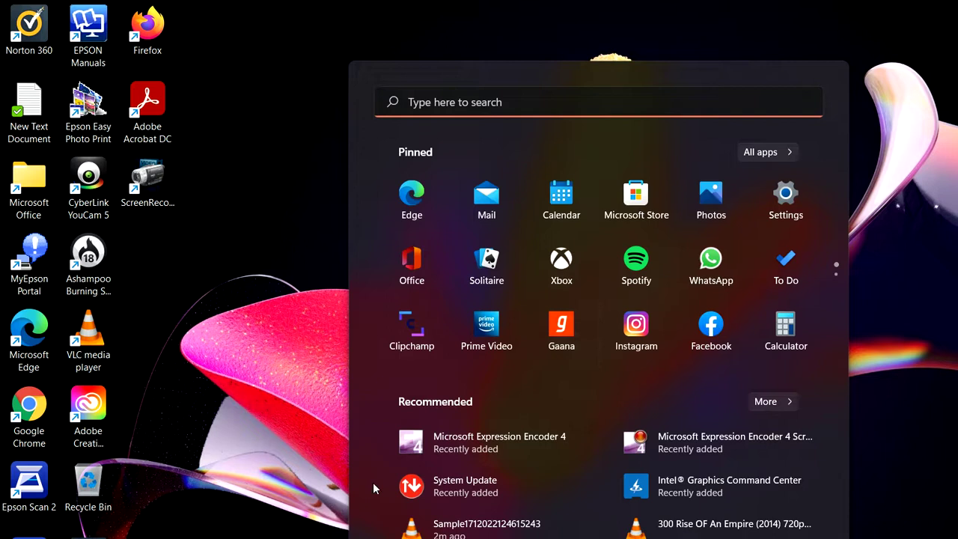
pyautogui.click(147, 183)
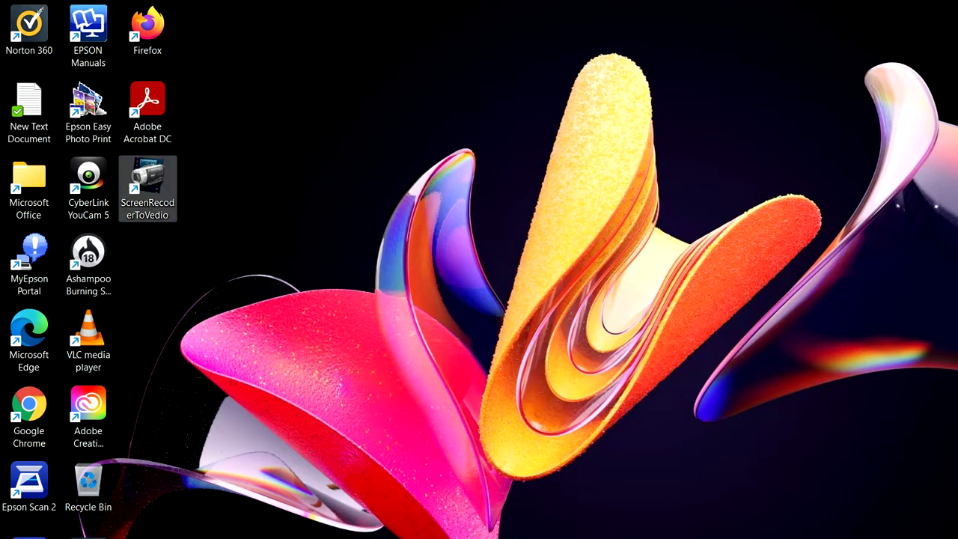
pyautogui.press('super+x')
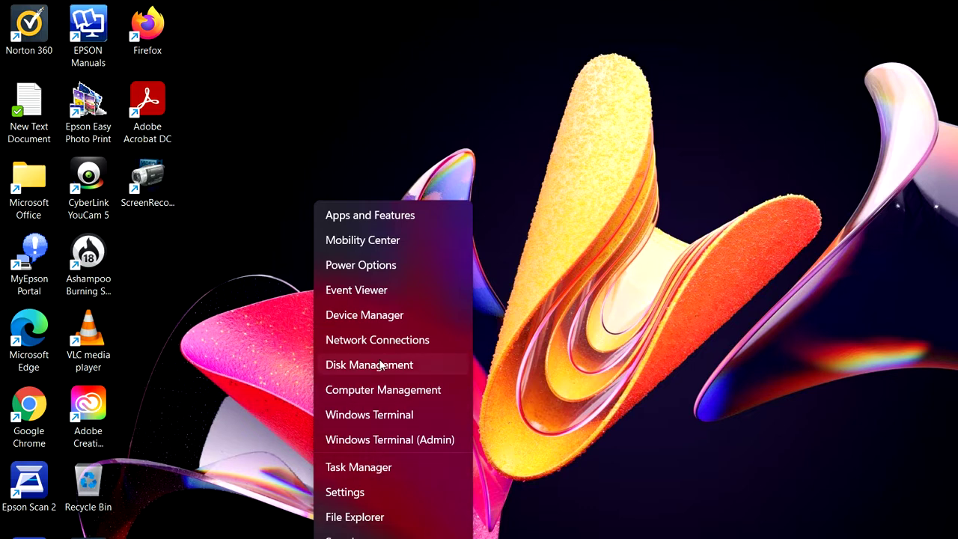
# - Launch Device Manager and briefly expand, then collapse, Mice and other pointing devices
pyautogui.click(380, 319)
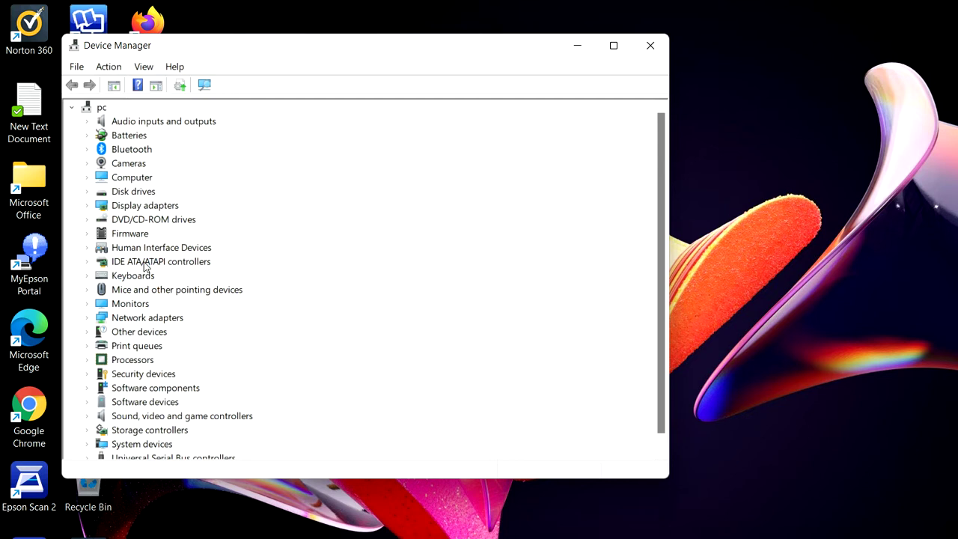
pyautogui.click(88, 292)
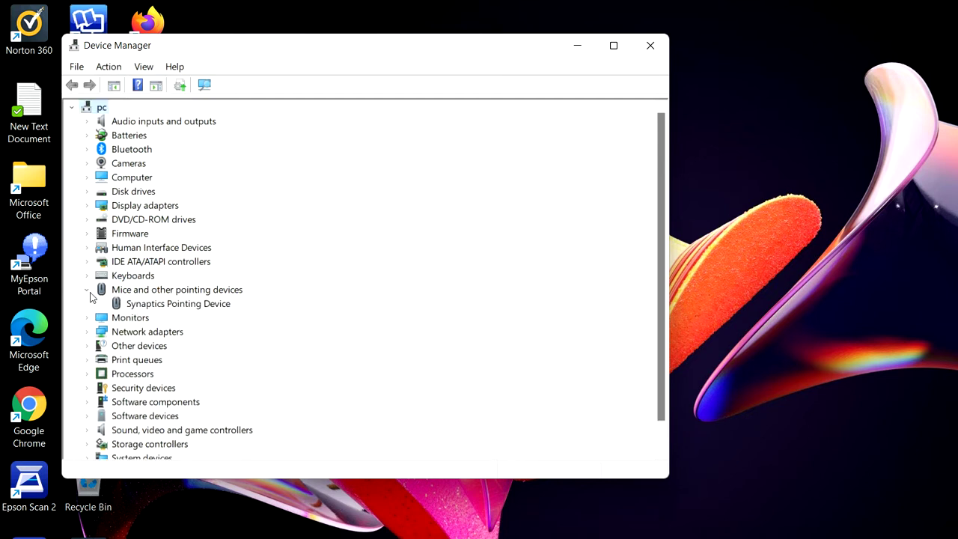
pyautogui.click(87, 292)
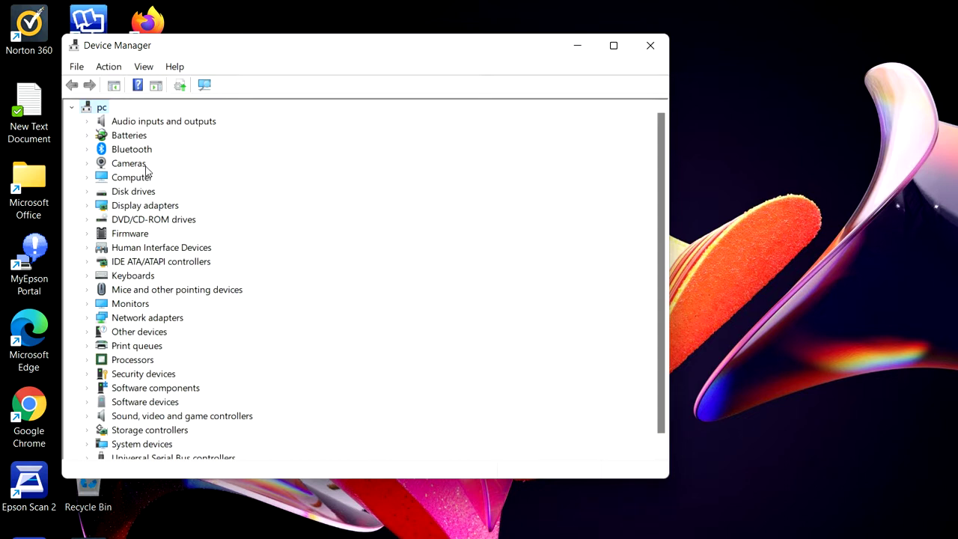
# - Maximize Device Manager and expand Keyboards to show Standard PS/2 Keyboard
pyautogui.click(614, 45)
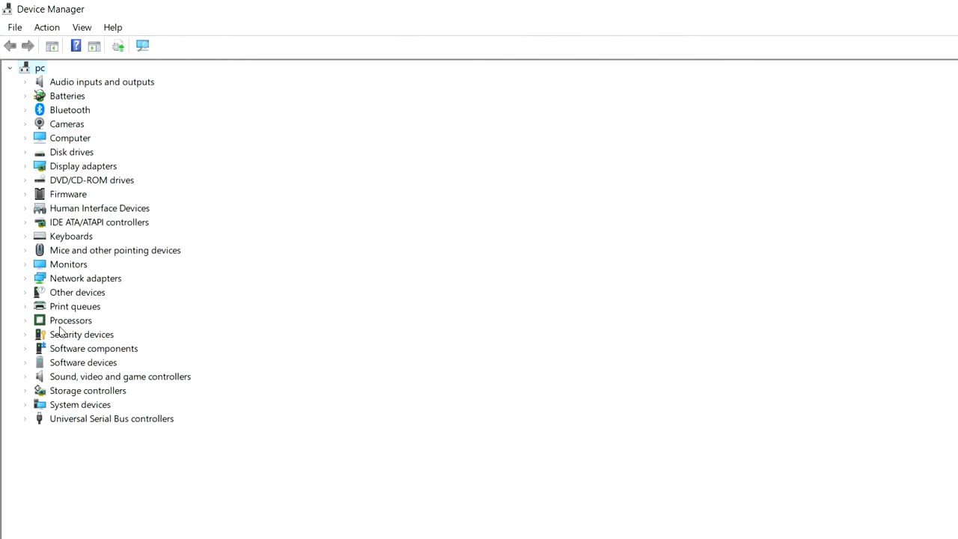
pyautogui.click(59, 238)
pyautogui.click(25, 238)
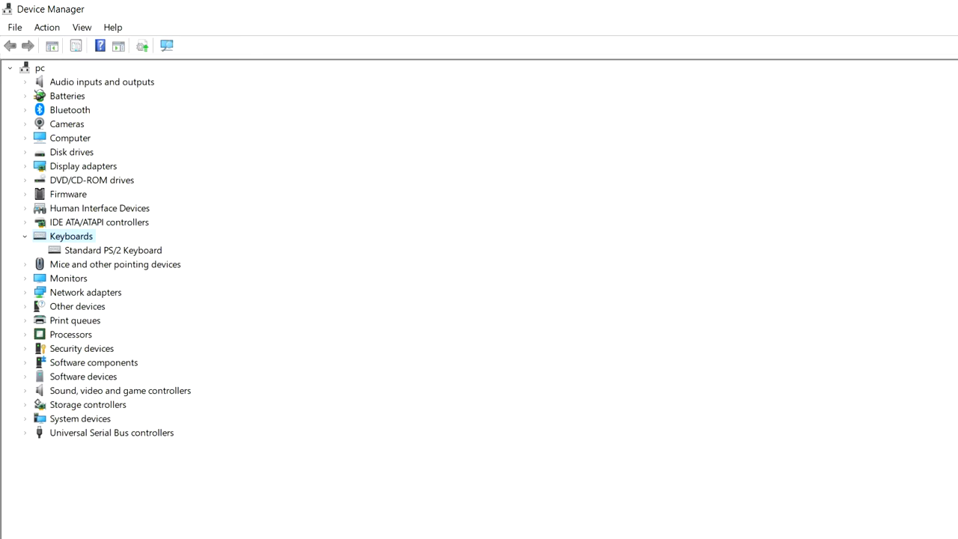
# - Run the system_update_5.07.0131 installer from the Downloads folder
pyautogui.moveTo(718, 535)
pyautogui.click(551, 531)
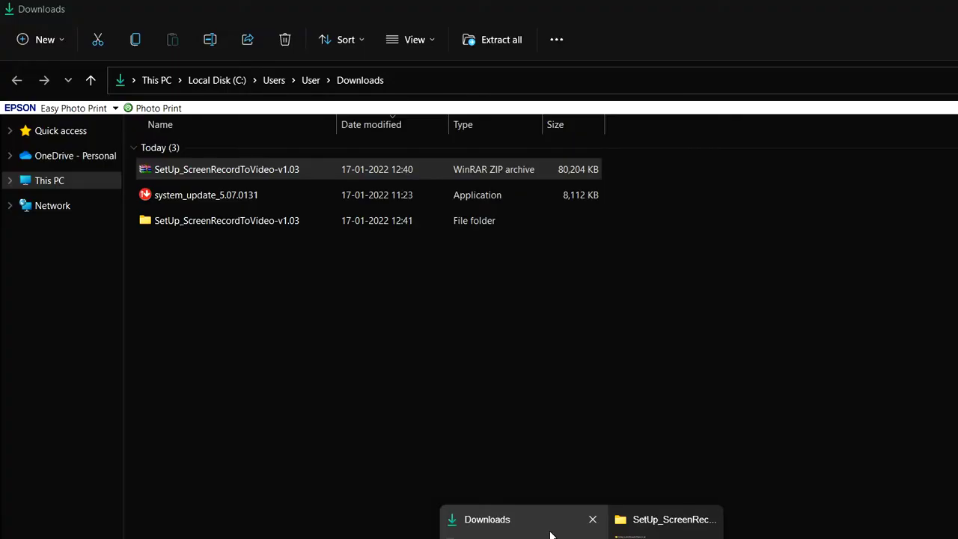
pyautogui.click(248, 195)
pyautogui.doubleClick(207, 195)
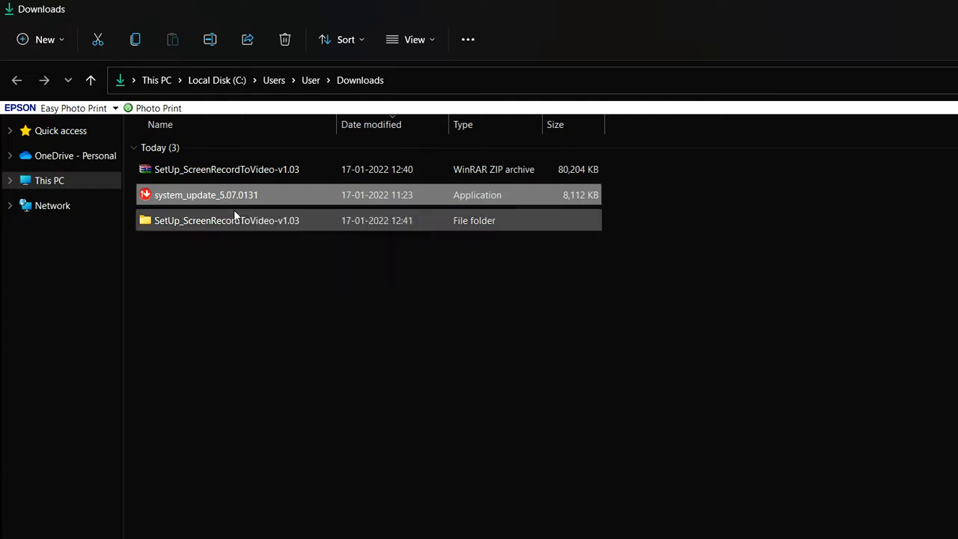
# - Return to Device Manager, where Keyboards still lists Standard PS/2 Keyboard
pyautogui.moveTo(233, 197)
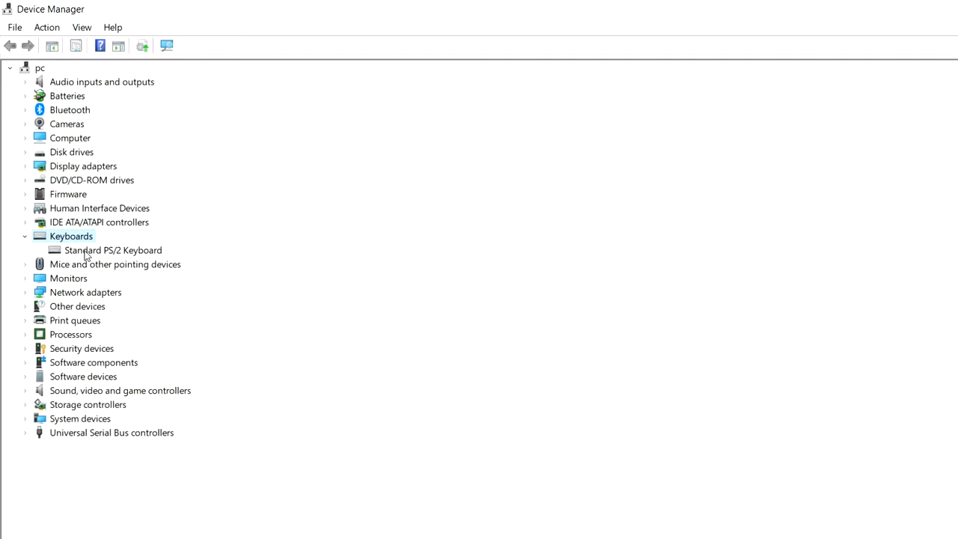
pyautogui.click(84, 252)
pyautogui.rightClick(85, 255)
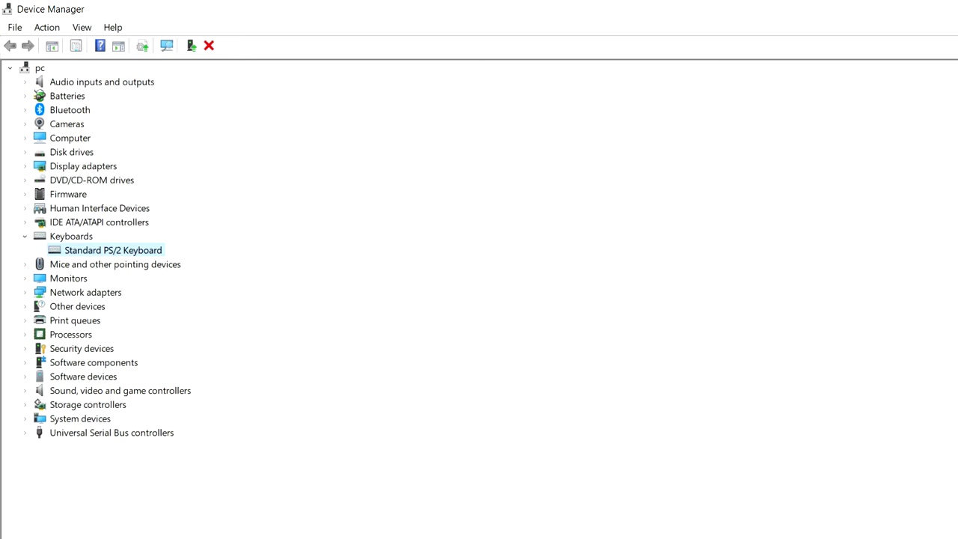
# - Launch Notepad by searching 'notepad' from the Start menu
pyautogui.press('super')
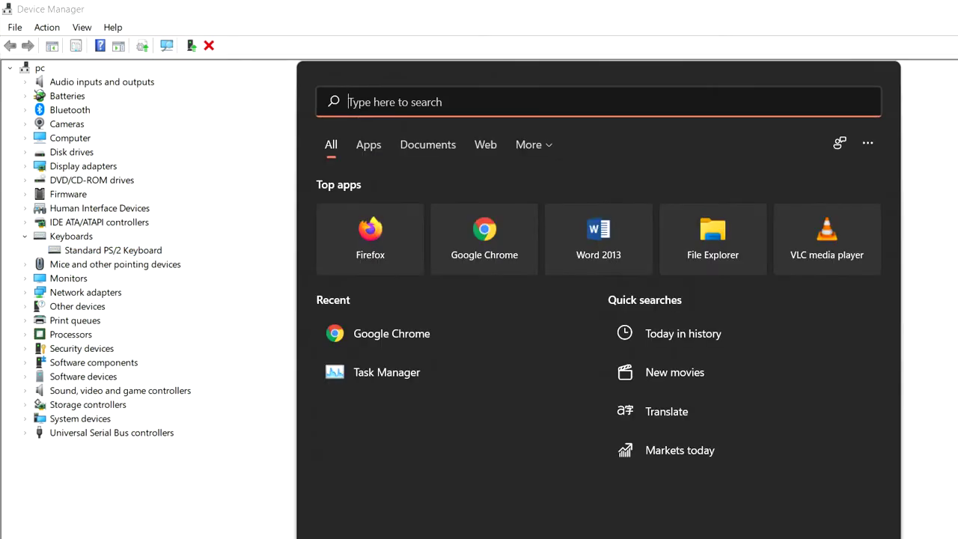
pyautogui.write('notepad')
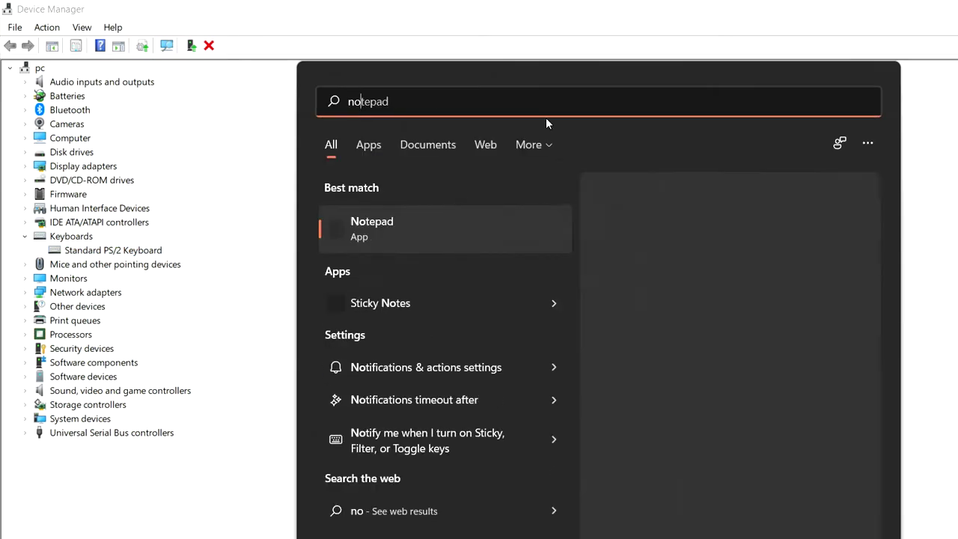
pyautogui.click(457, 214)
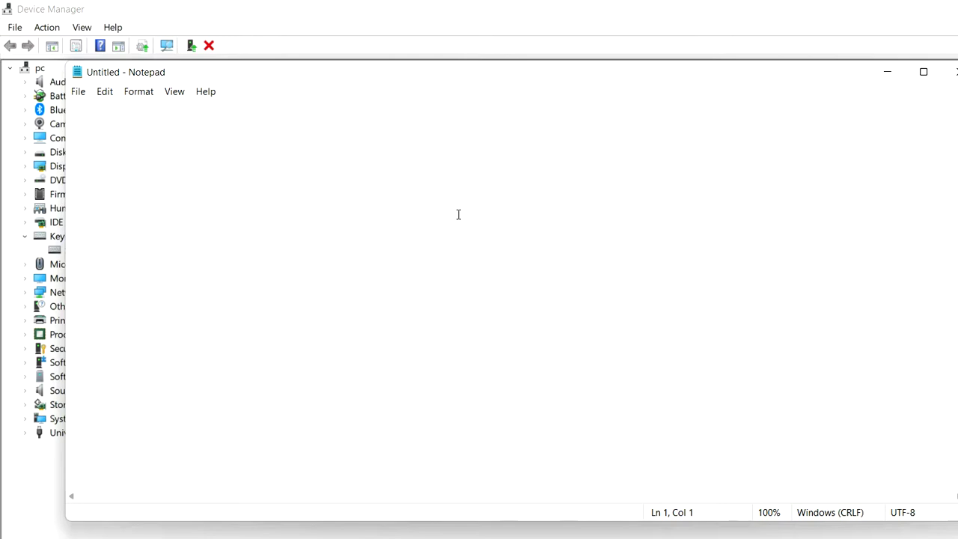
# - Type 'typing anything.....' into the new document, fixing one mistyped letter
pyautogui.write('typi')
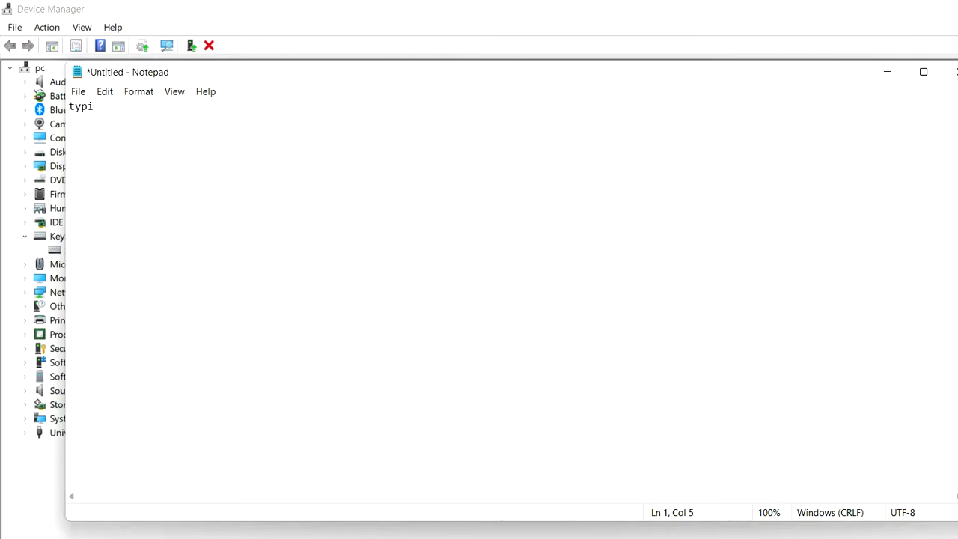
pyautogui.write('ng anything')
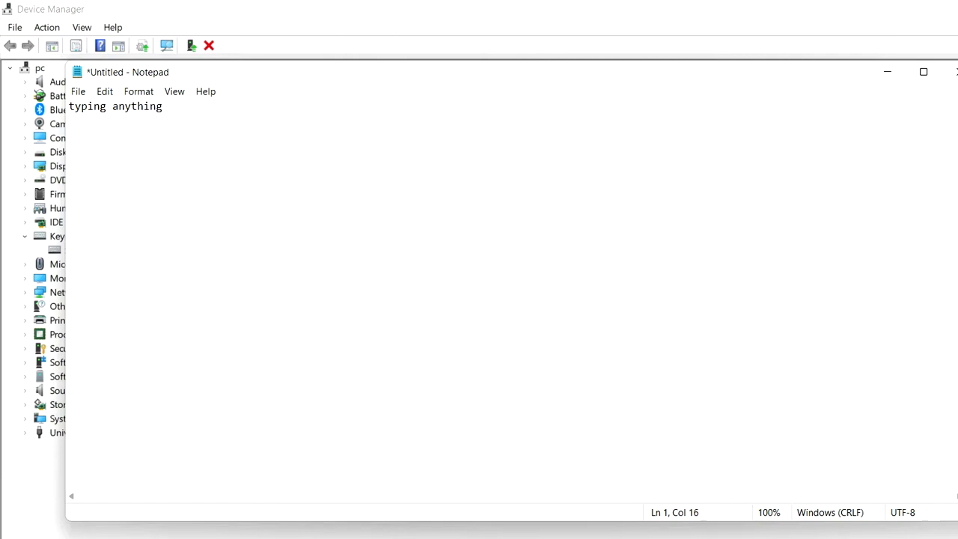
pyautogui.write('.....')
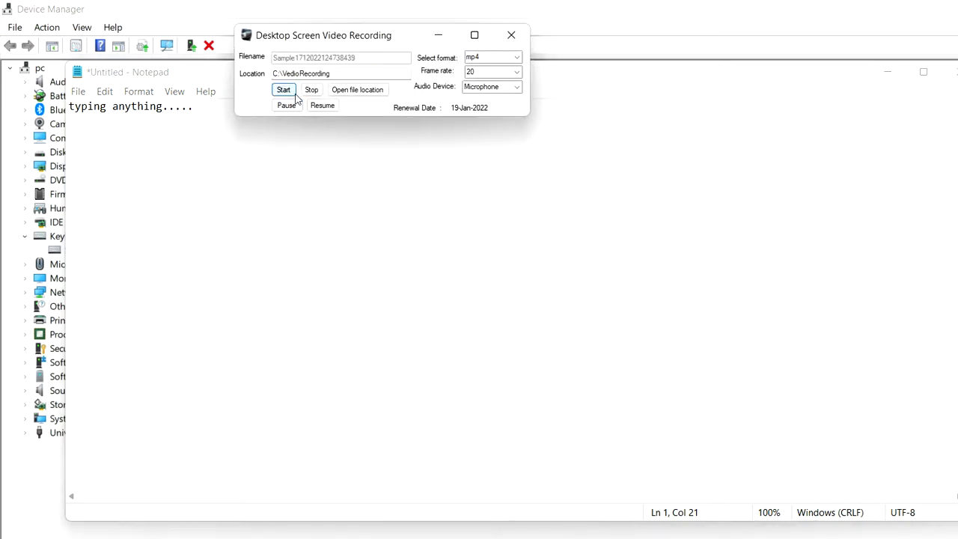
# - Open System Information from Settings' System > About page to view the System Summary
pyautogui.click(289, 104)
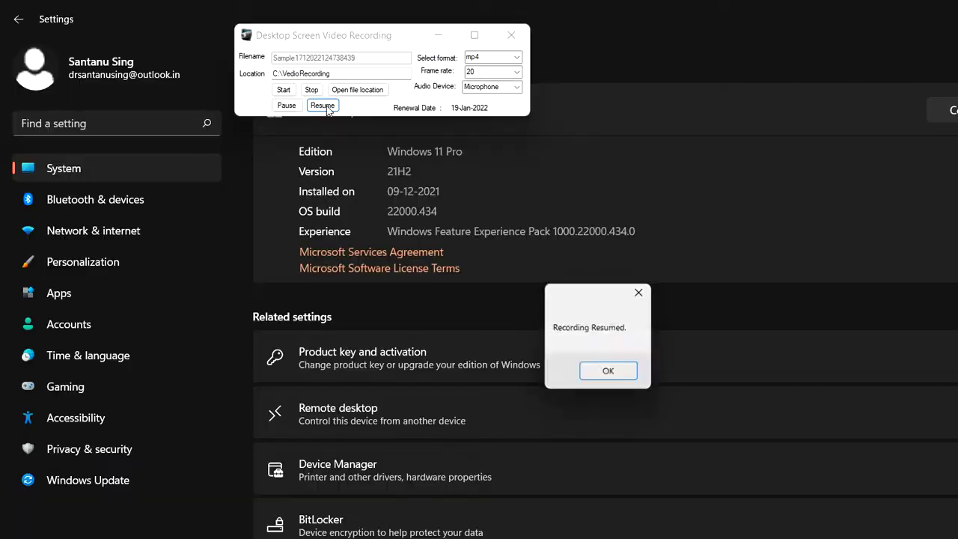
pyautogui.click(322, 105)
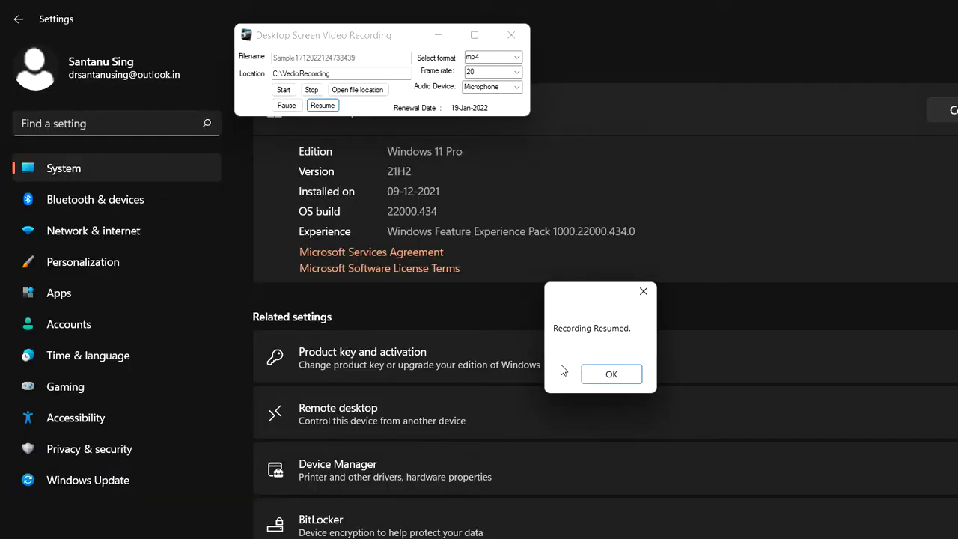
pyautogui.click(604, 376)
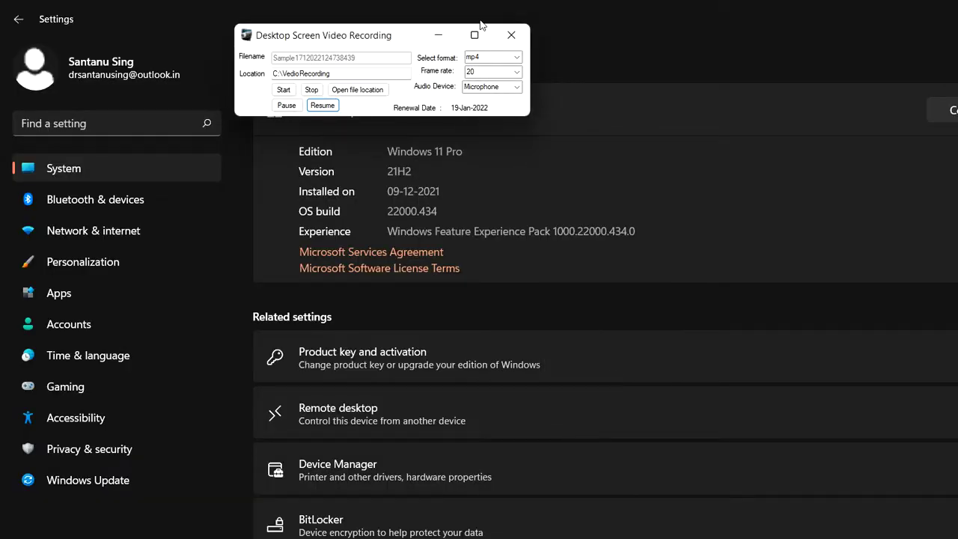
pyautogui.click(442, 38)
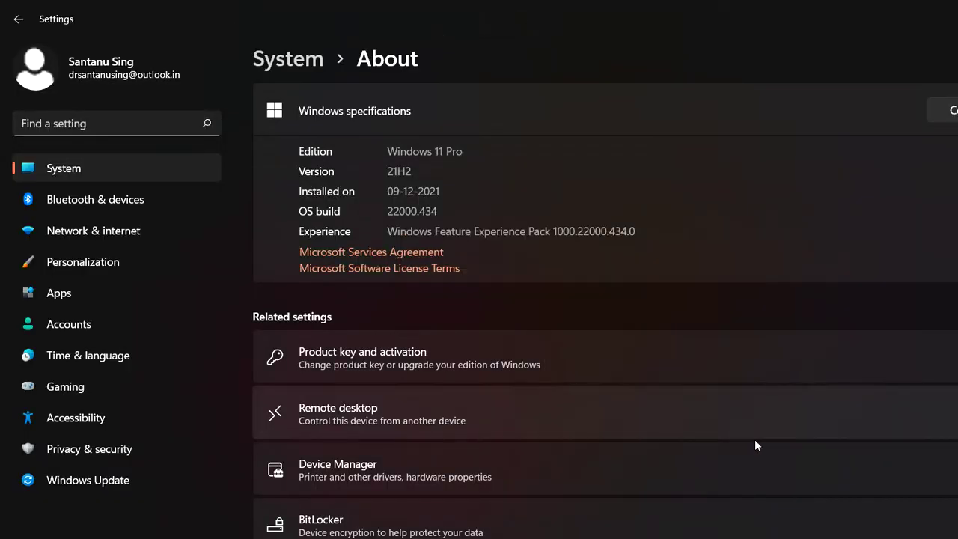